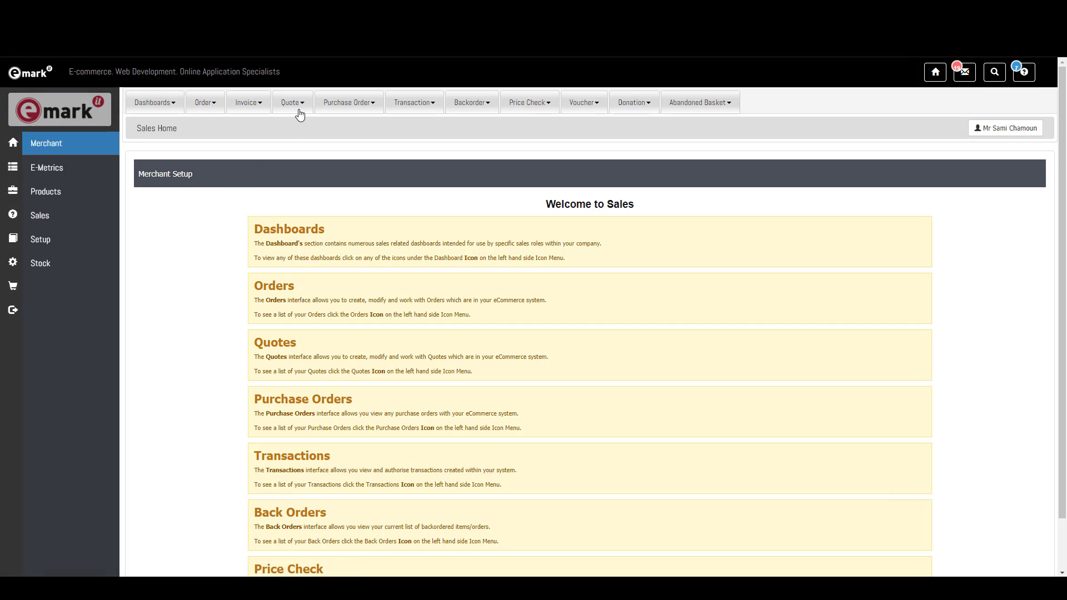
List all quotes with an unfiltered quote search and open the details of the first quote in the results
left_click(293, 106)
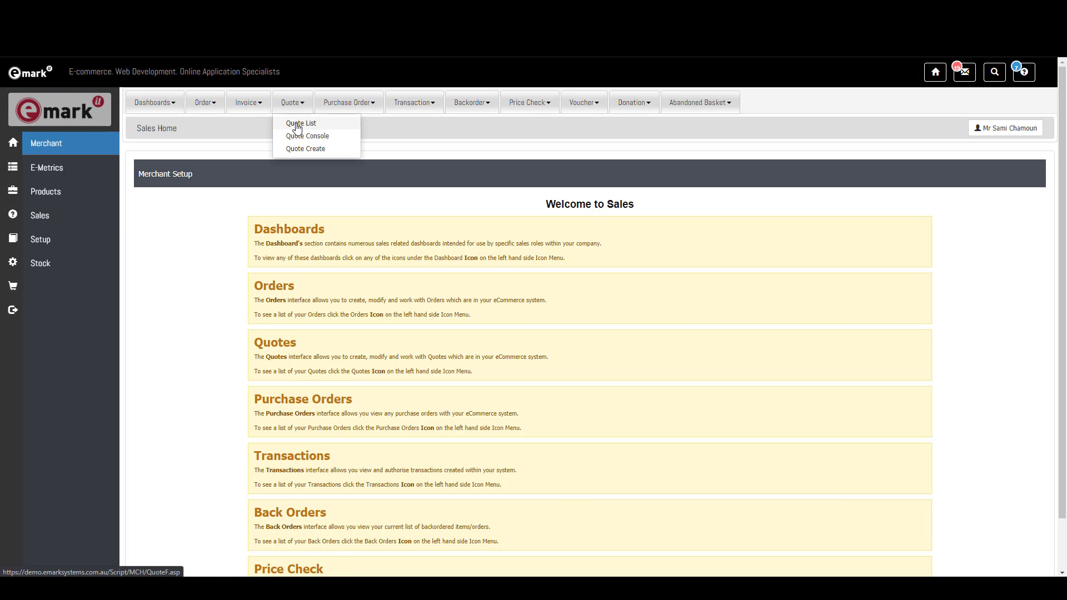
left_click(299, 124)
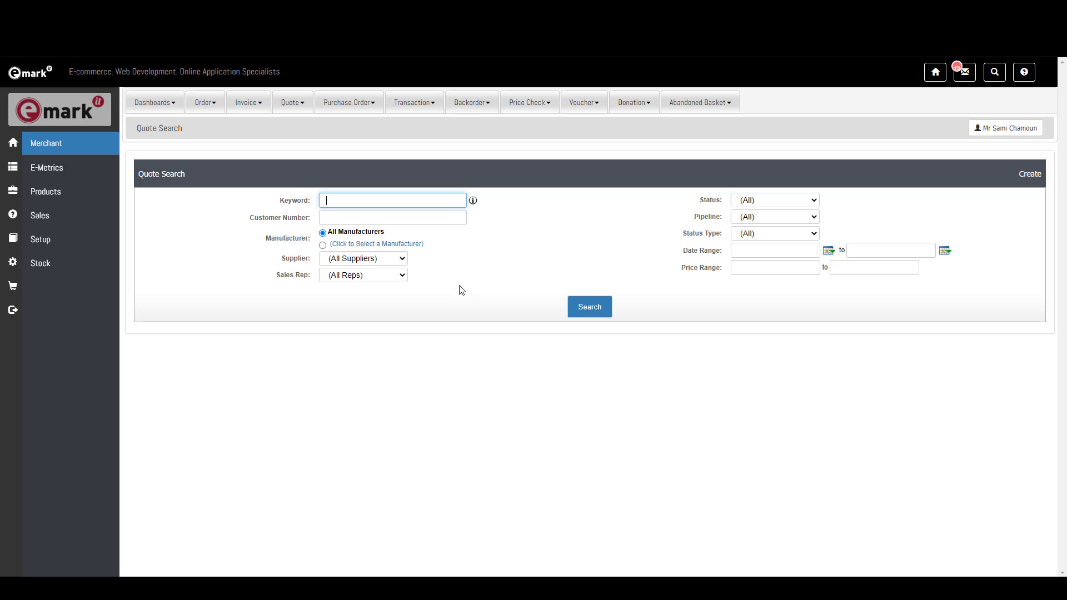
left_click(594, 314)
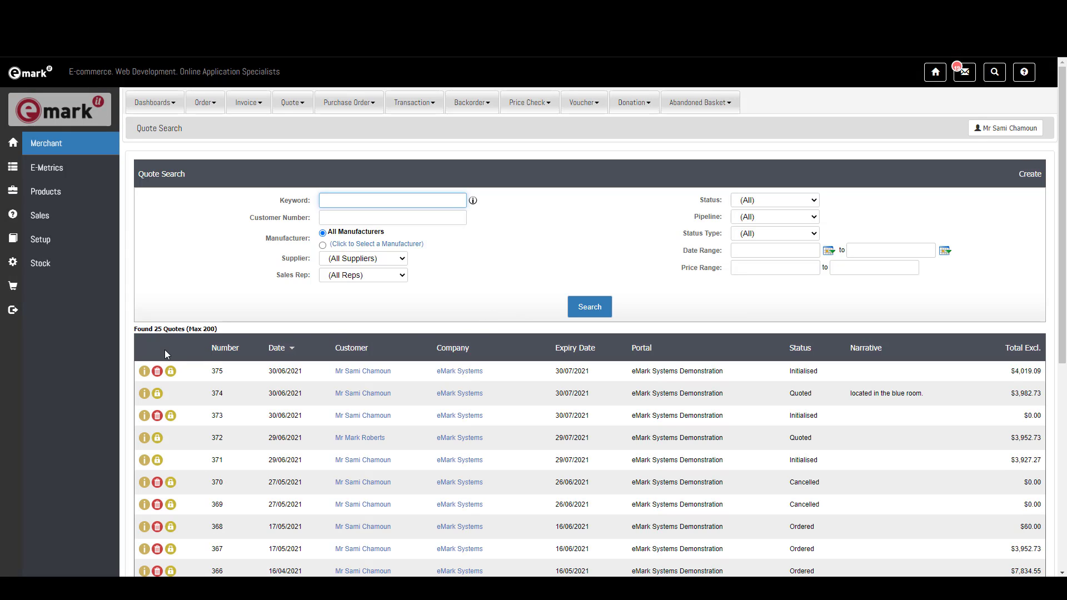
left_click(143, 372)
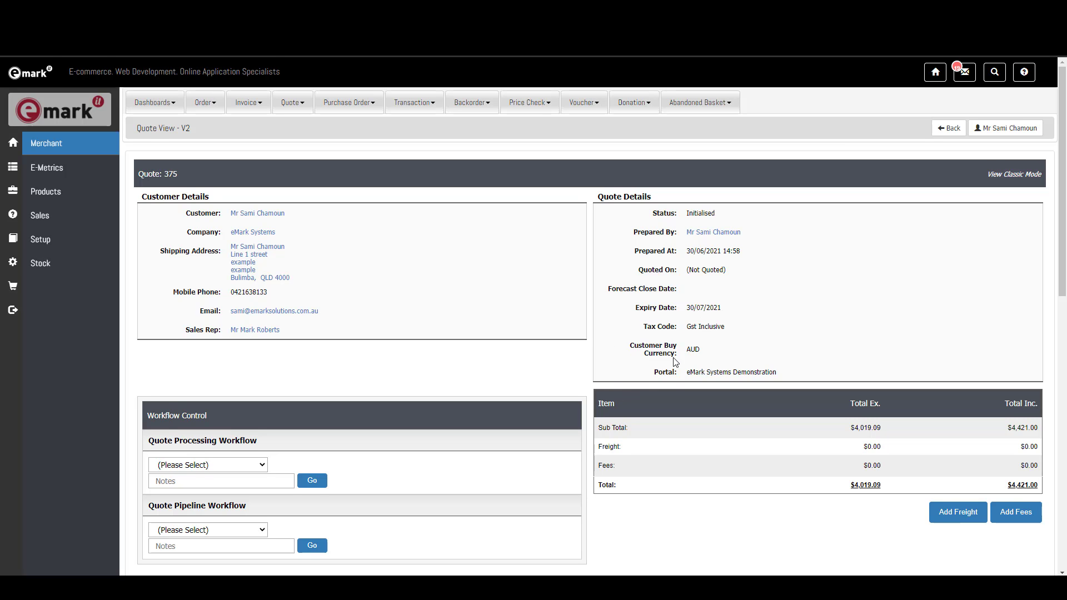
Start a new comment on the quote and set its type to Public
scroll(672, 362, "down", 6)
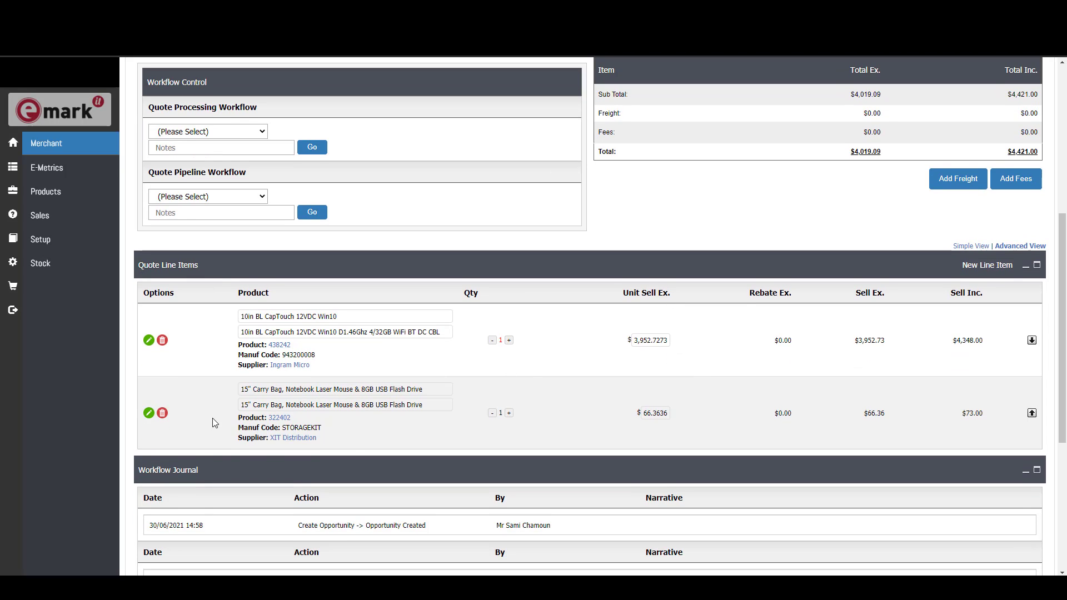
scroll(445, 412, "down", 3)
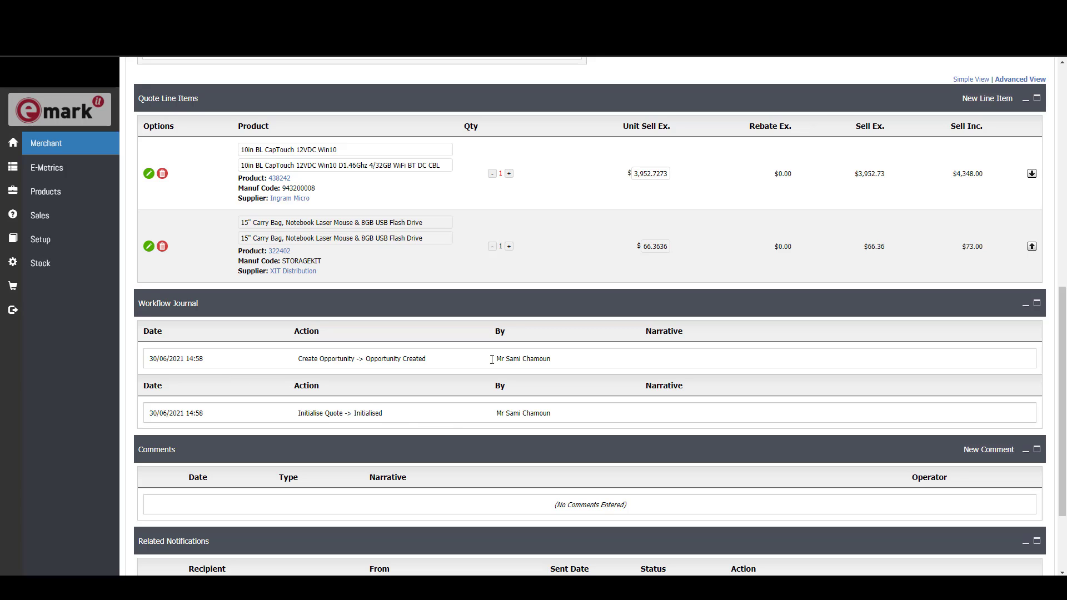
scroll(311, 382, "down", 2)
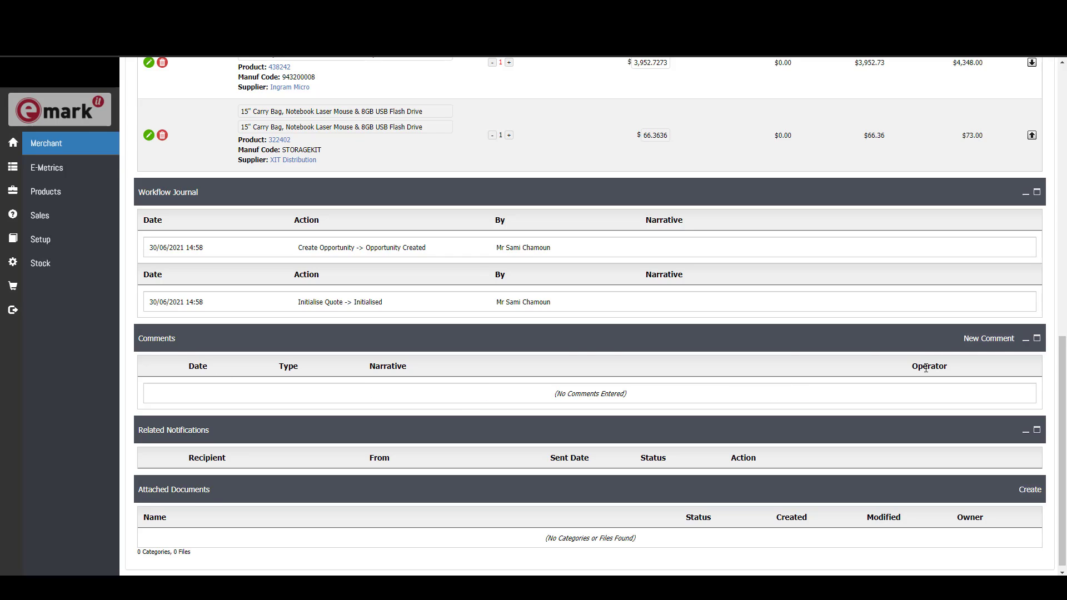
left_click(994, 344)
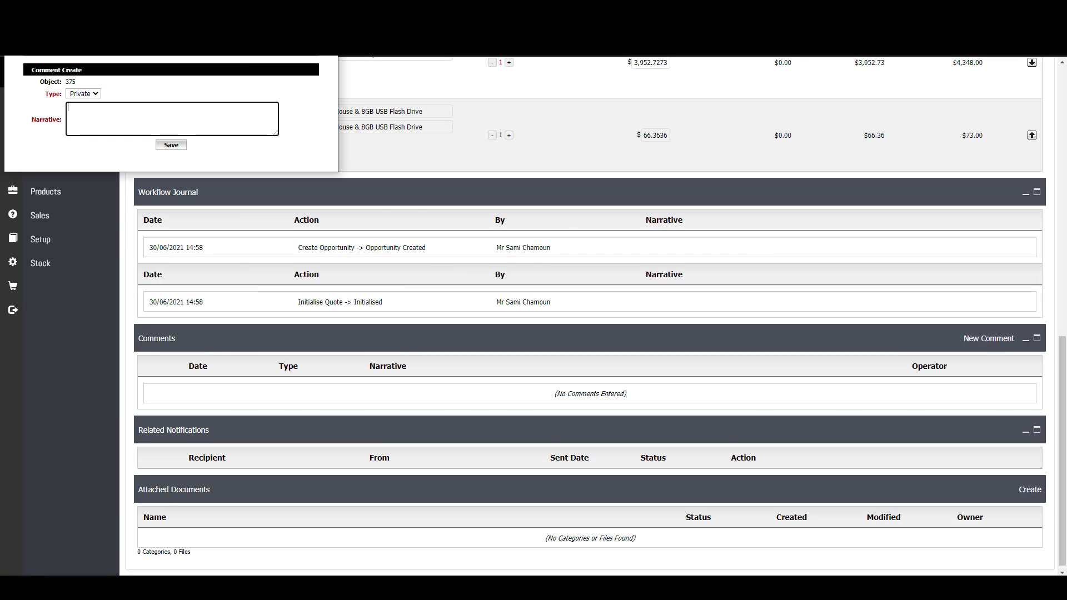
left_click(306, 237)
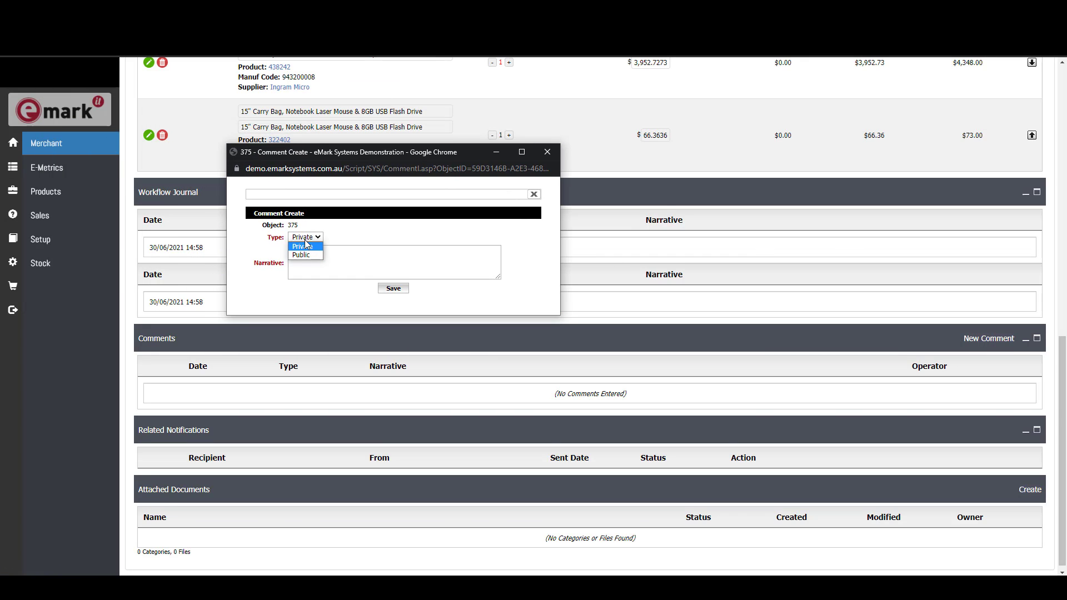
left_click(336, 239)
left_click(314, 239)
left_click(377, 235)
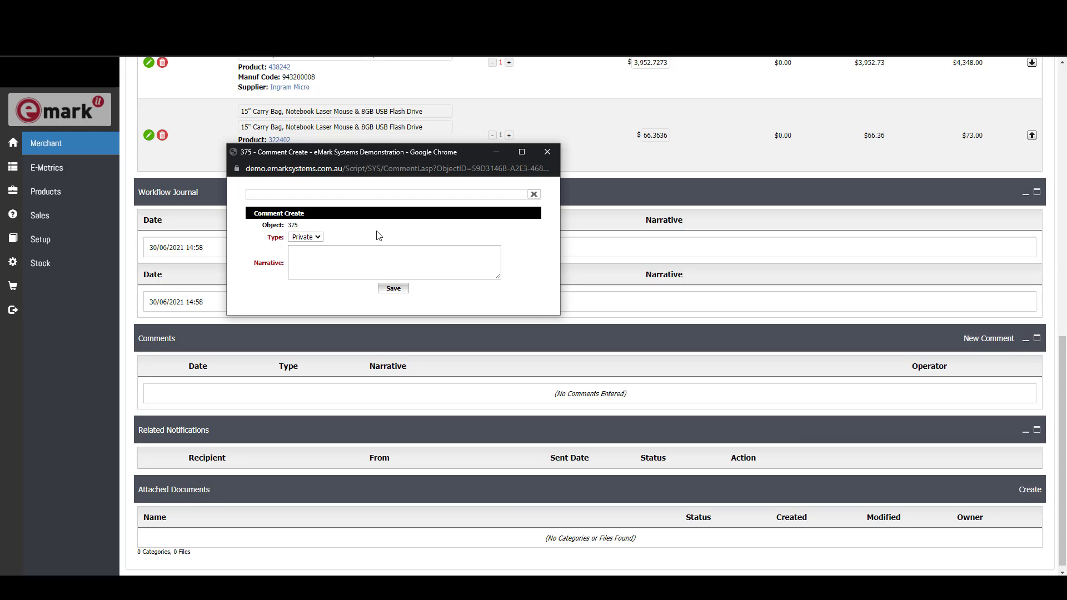
left_click(307, 237)
left_click(304, 254)
Enter "This is a comment." as the comment's narrative and save it, accepting that it is listed as public
left_click(306, 261)
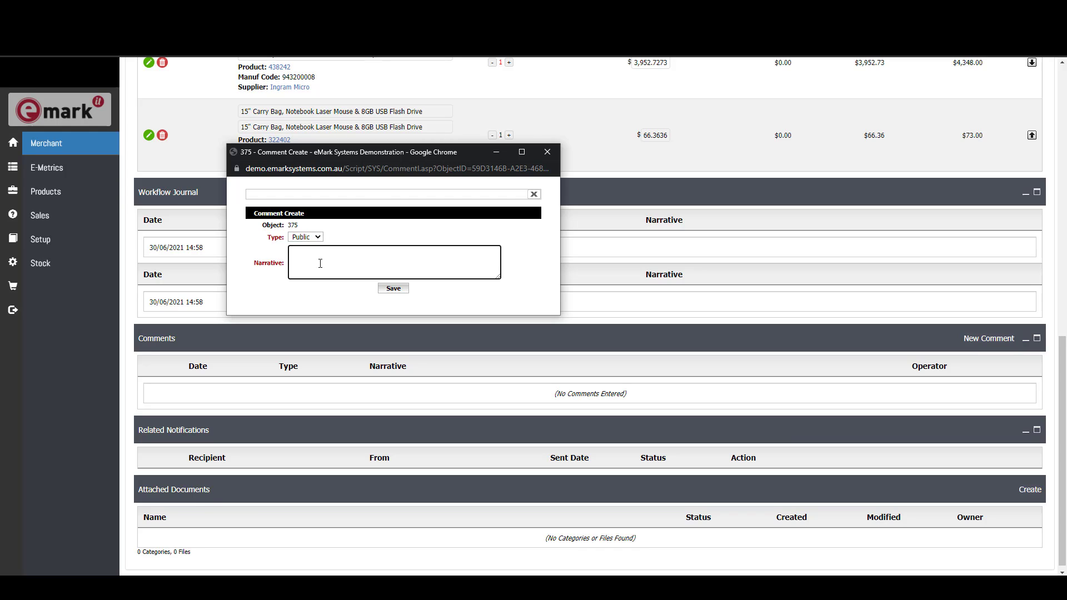
type("This is a comment.")
left_click(395, 288)
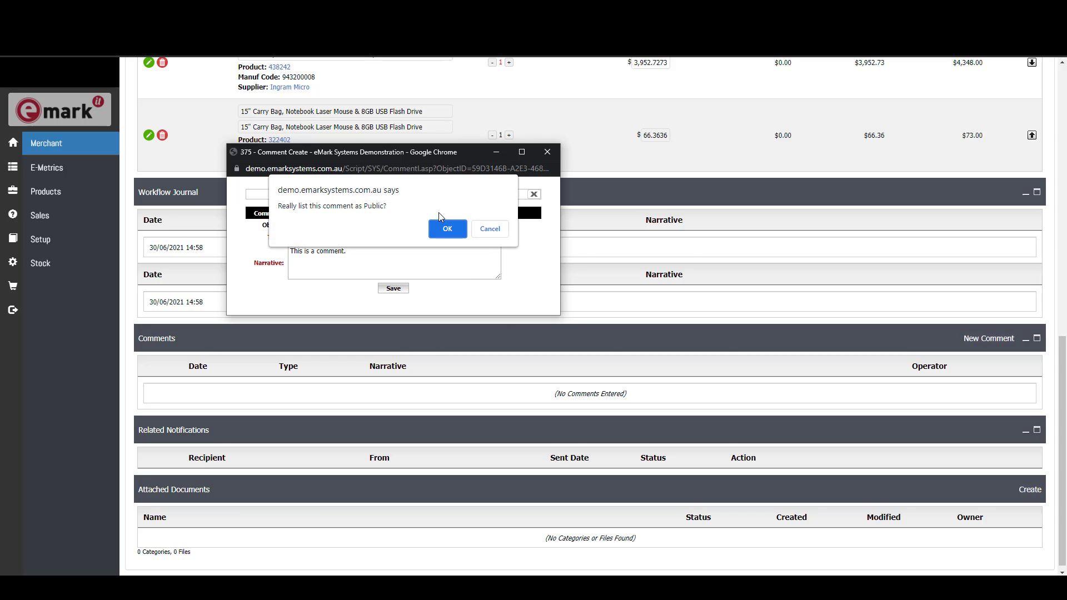
left_click(446, 228)
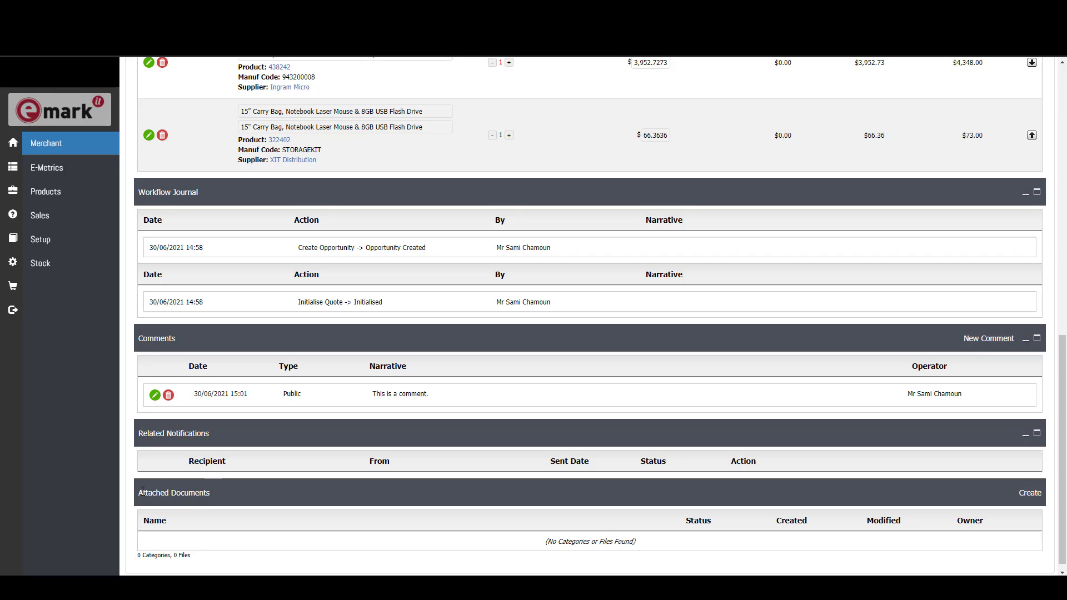
Open the document creation form for the quote's attached documents and examine its required fields
left_click(1031, 494)
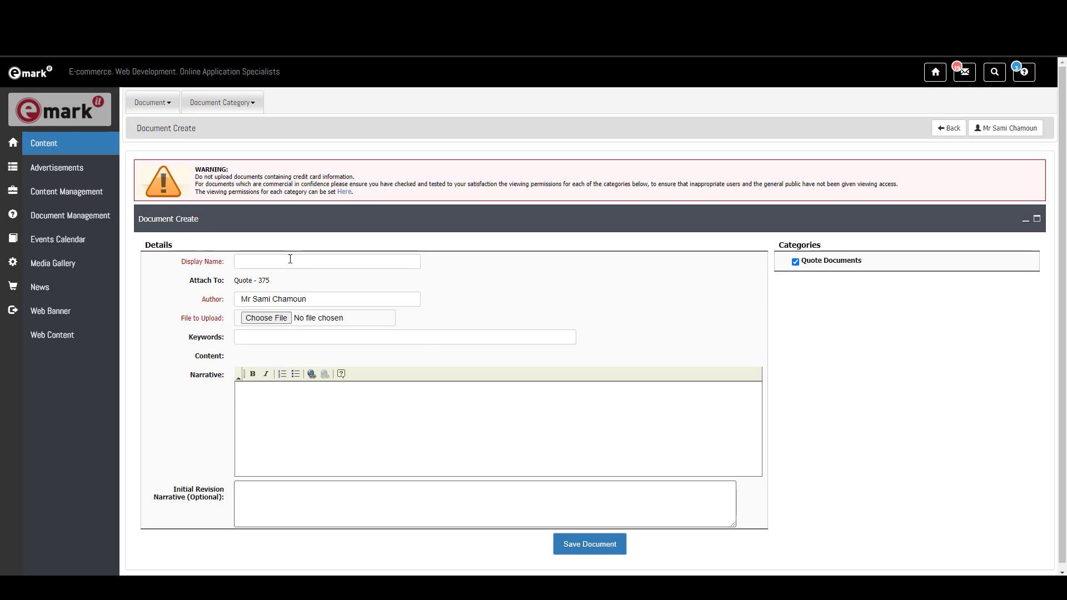
left_click(221, 261)
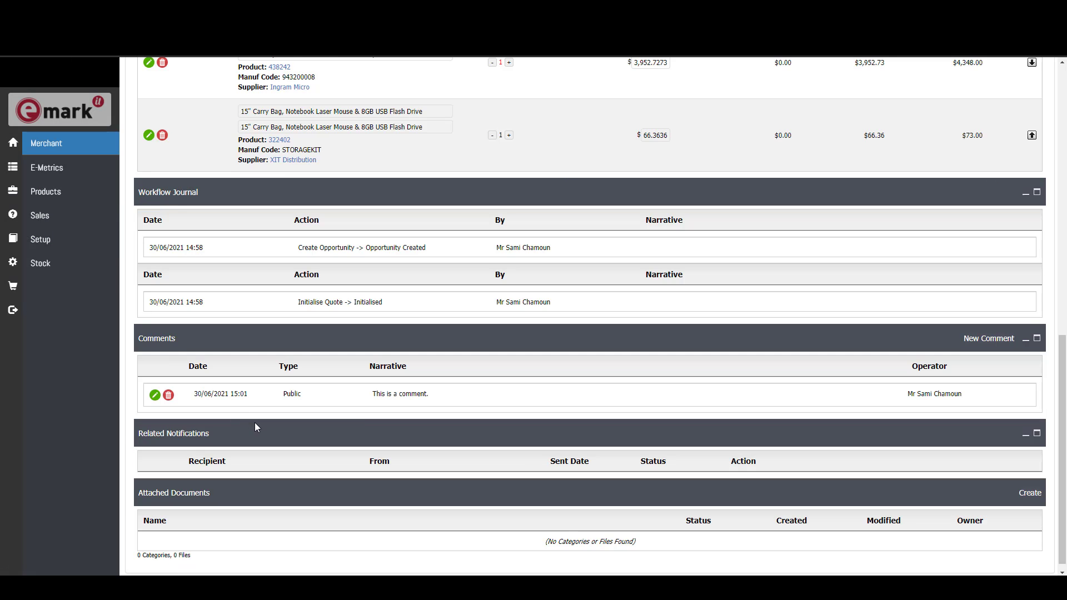
Return to the quote's workflow control and examine the available quote processing actions
scroll(255, 422, "up", 2)
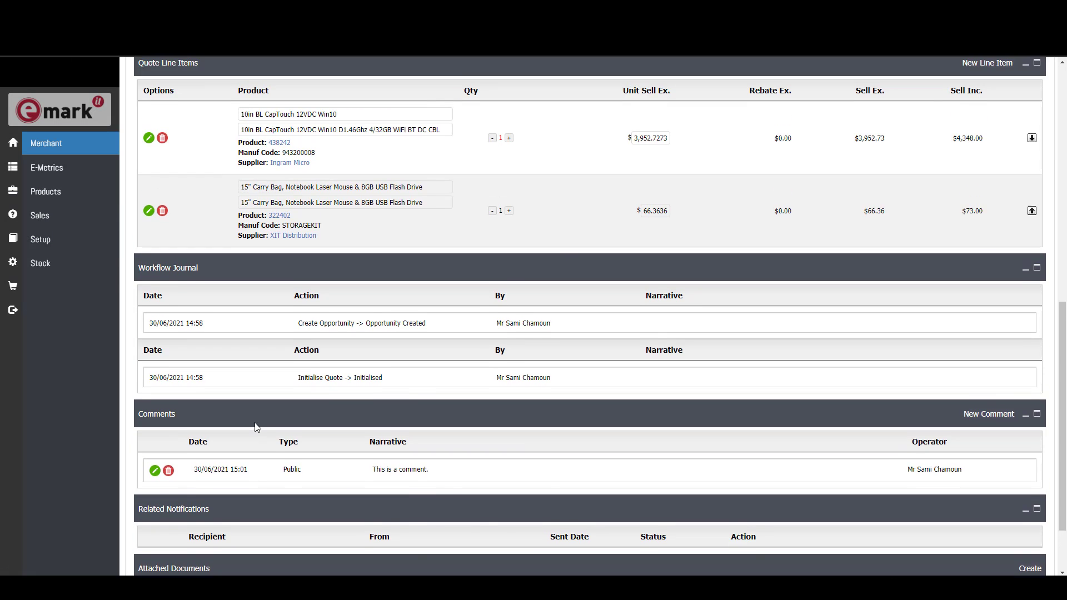
scroll(257, 427, "up", 8)
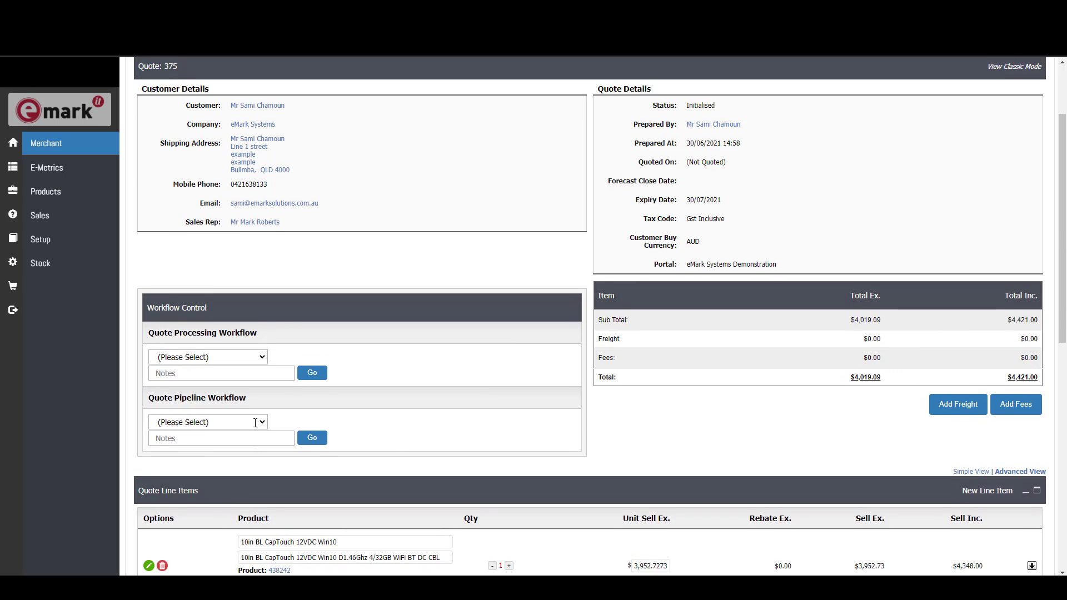
scroll(255, 422, "up", 2)
scroll(327, 438, "down", 1)
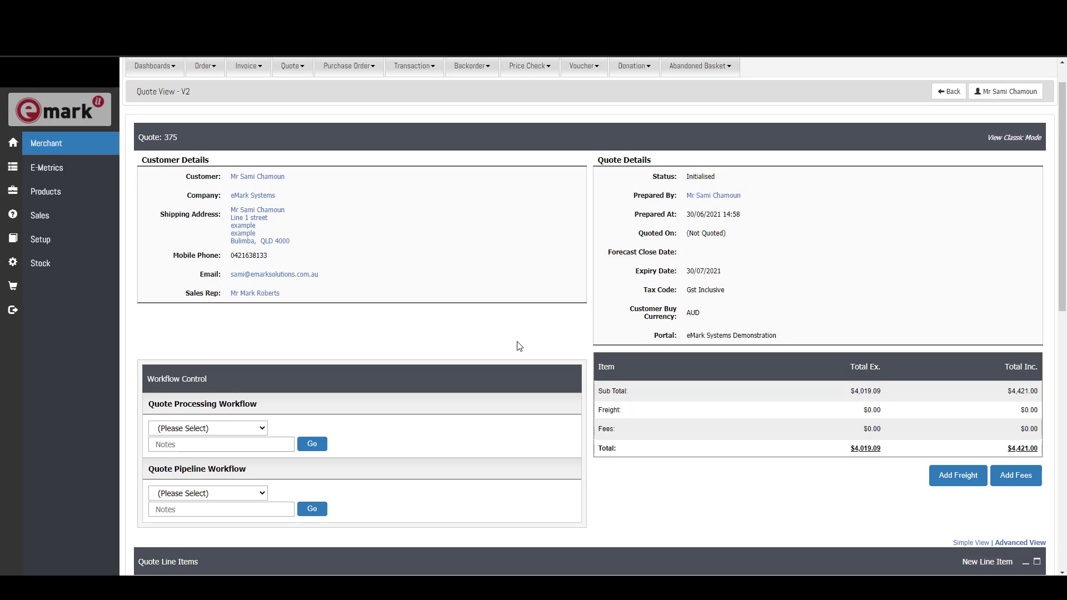
left_click(224, 427)
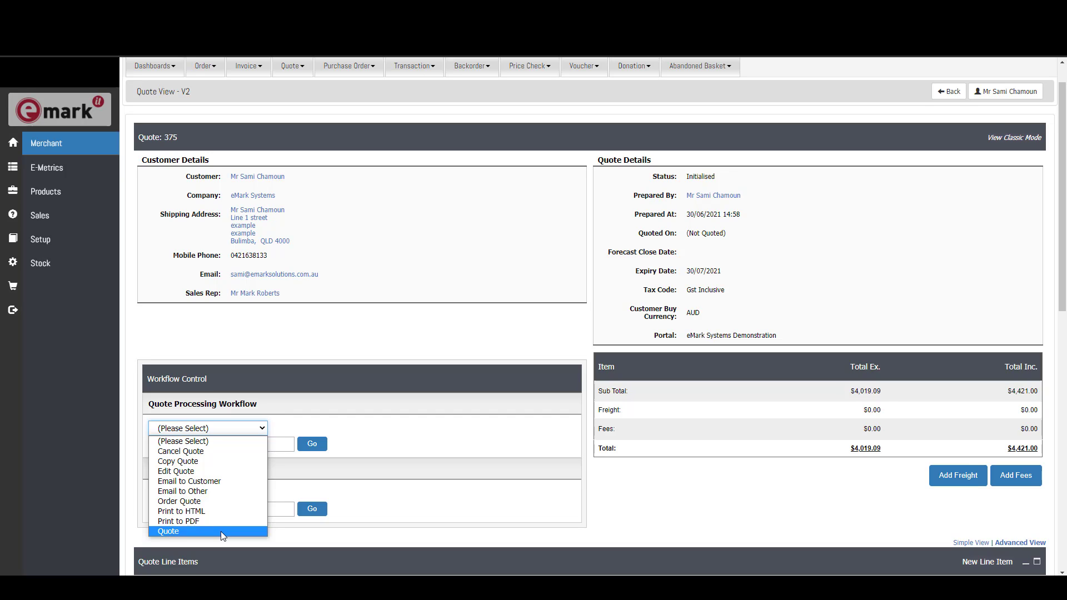
left_click(389, 496)
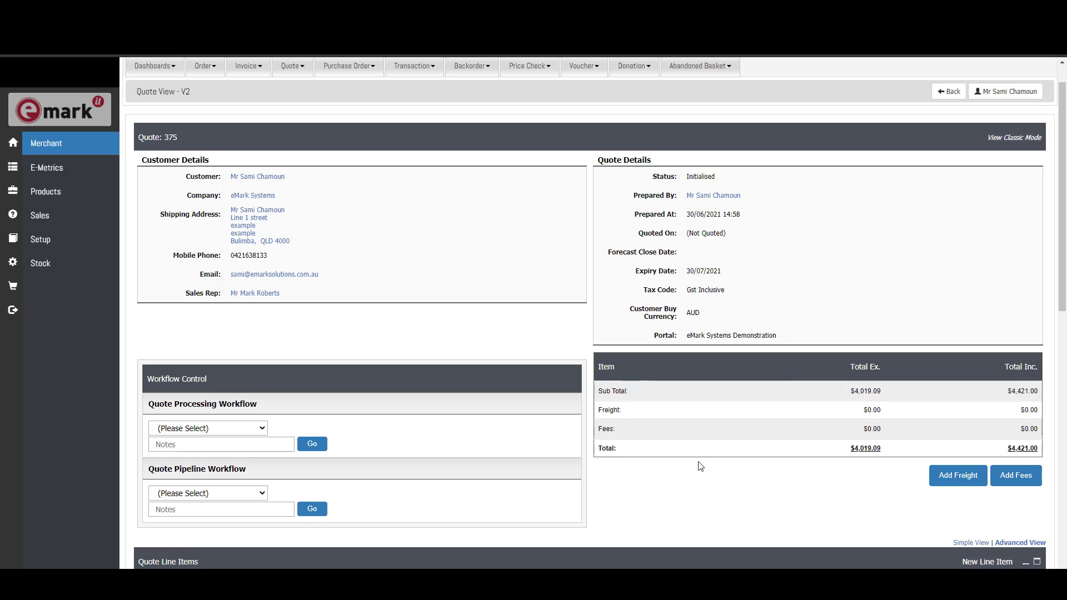
Review the quote's line items and workflow journal, and show the available quote pipeline actions
scroll(697, 458, "down", 5)
scroll(695, 451, "down", 2)
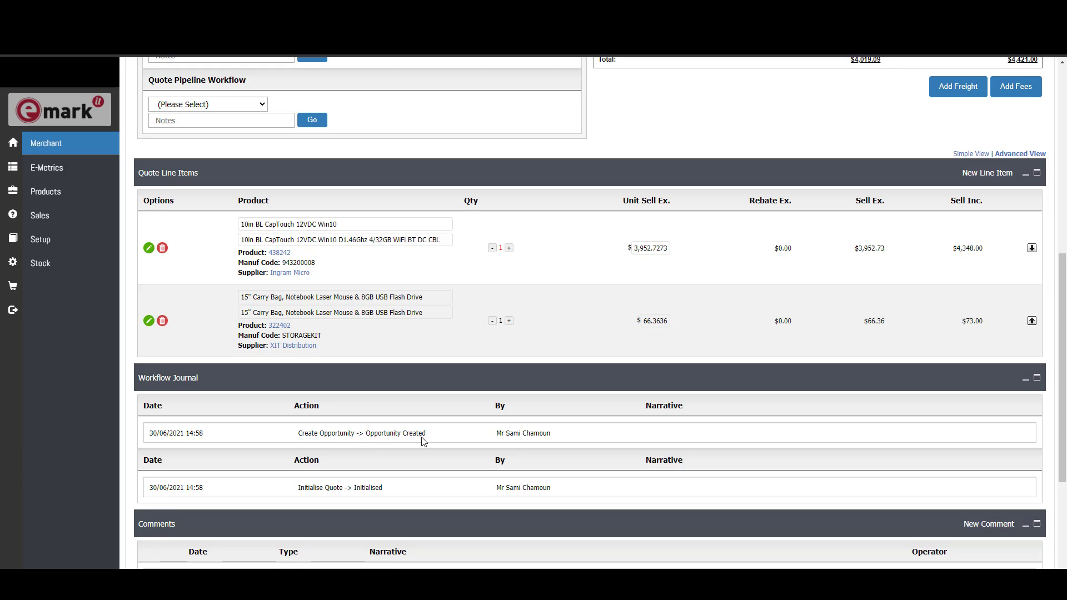
scroll(423, 441, "up", 1)
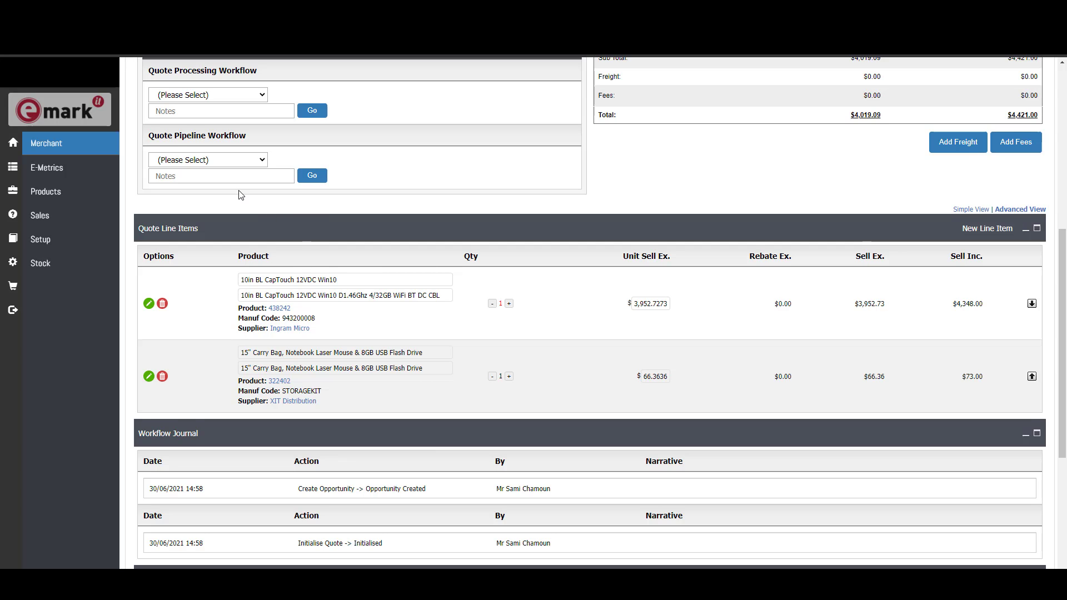
scroll(275, 247, "up", 4)
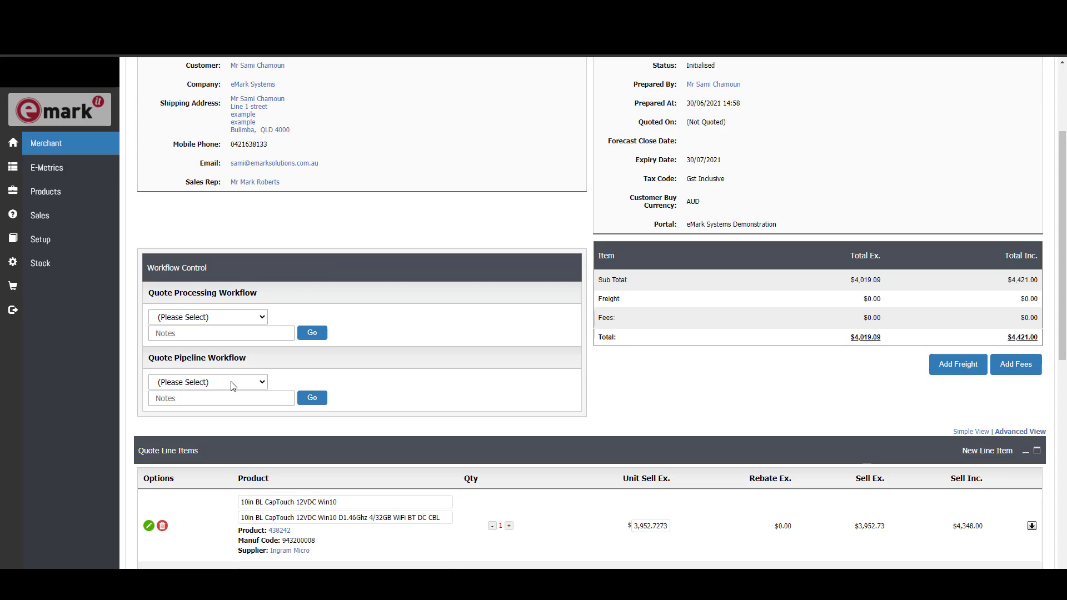
left_click(163, 384)
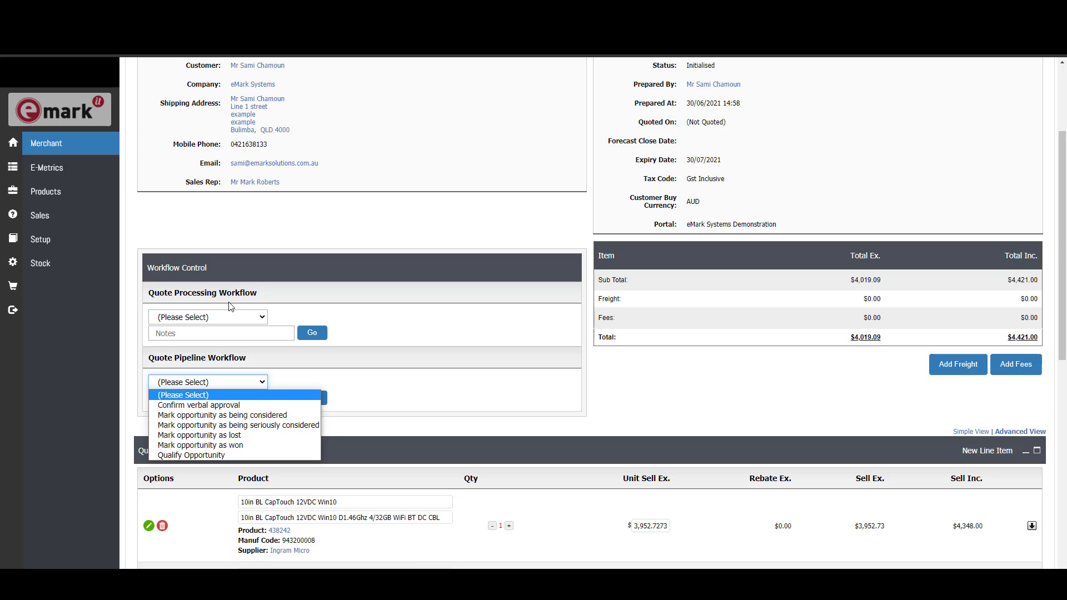
Choose Cancel Quote as the quote processing action without submitting it, and look over the other processing actions
left_click(218, 316)
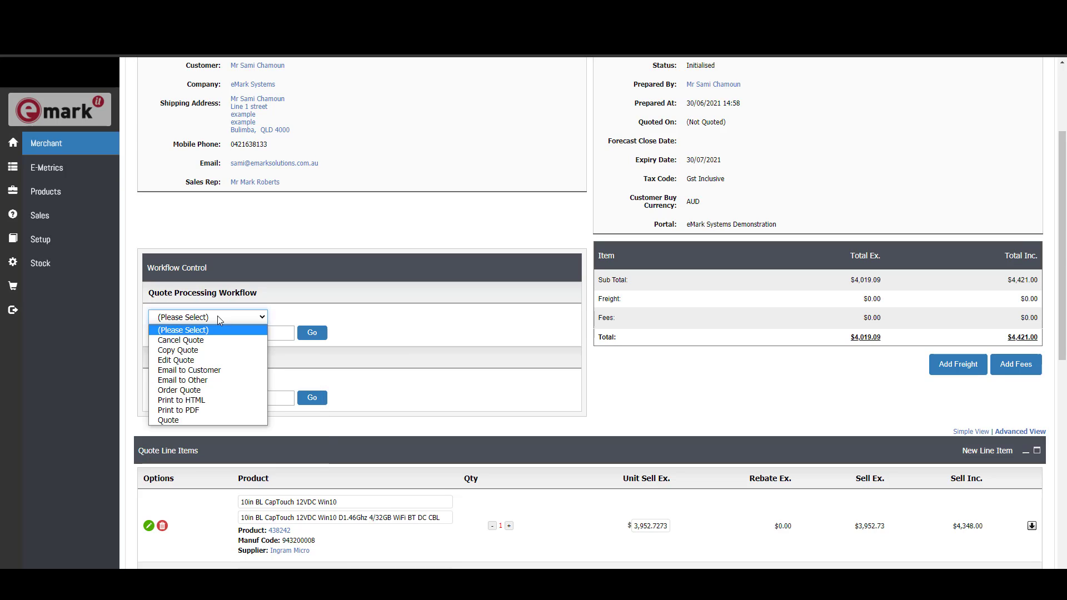
left_click(195, 340)
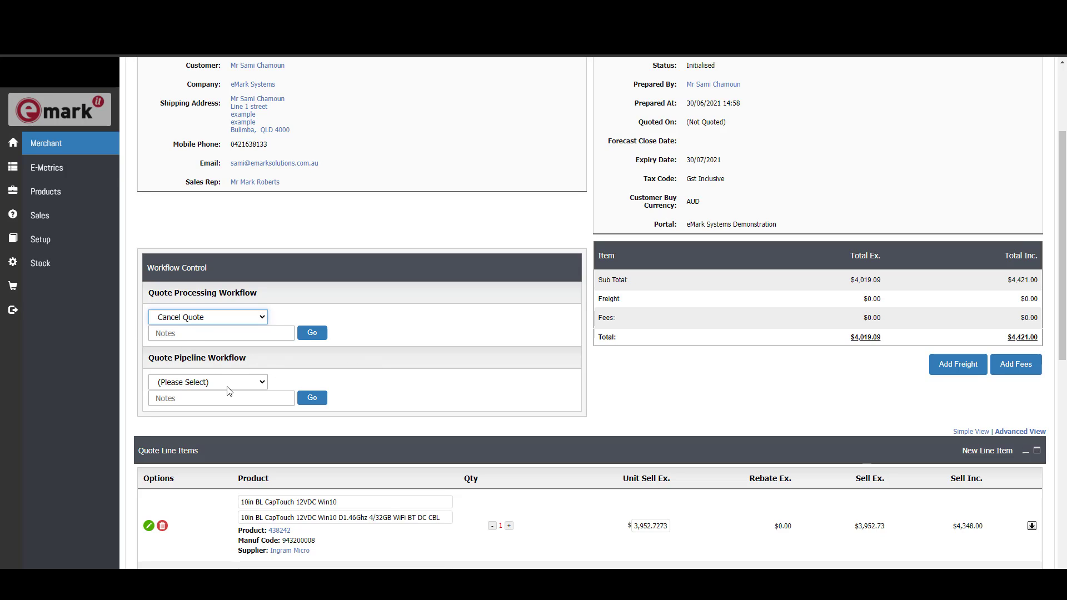
left_click(194, 333)
left_click(184, 318)
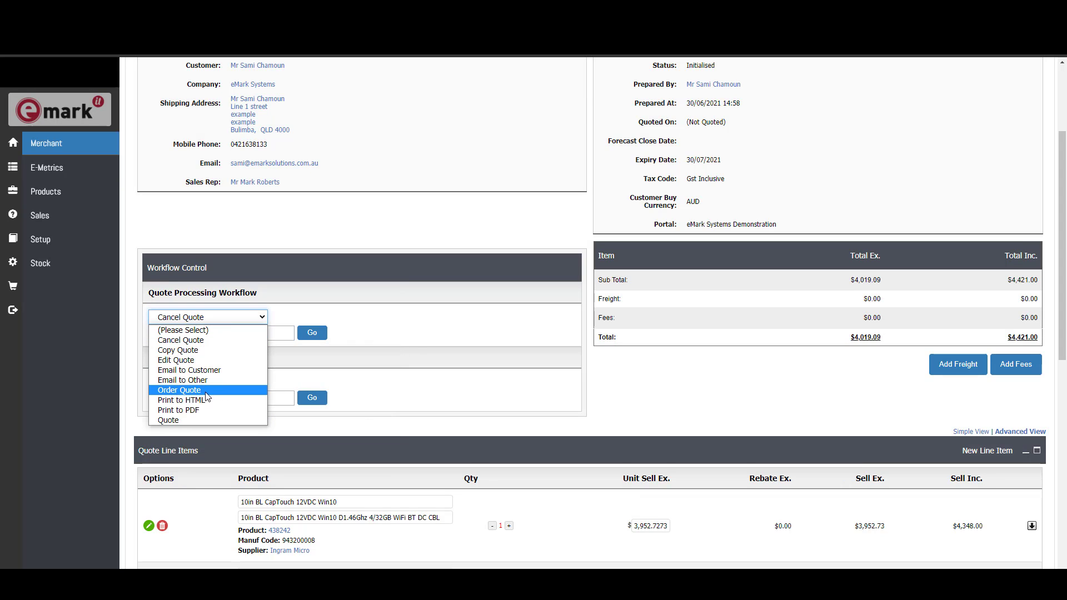
left_click(403, 314)
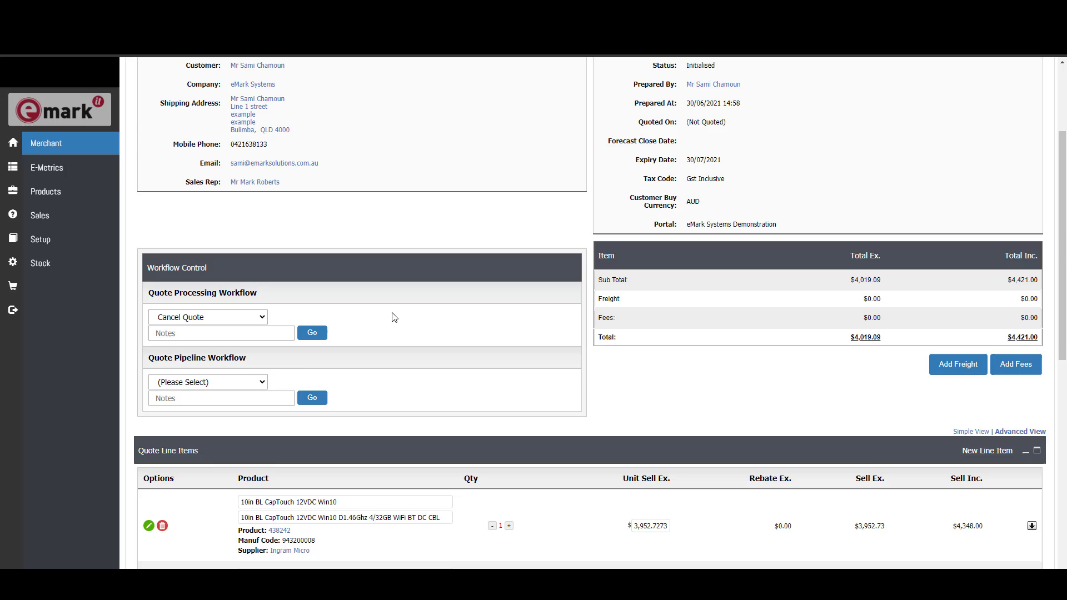
Show the list of quote pipeline workflow actions again and close it without choosing one
left_click(194, 383)
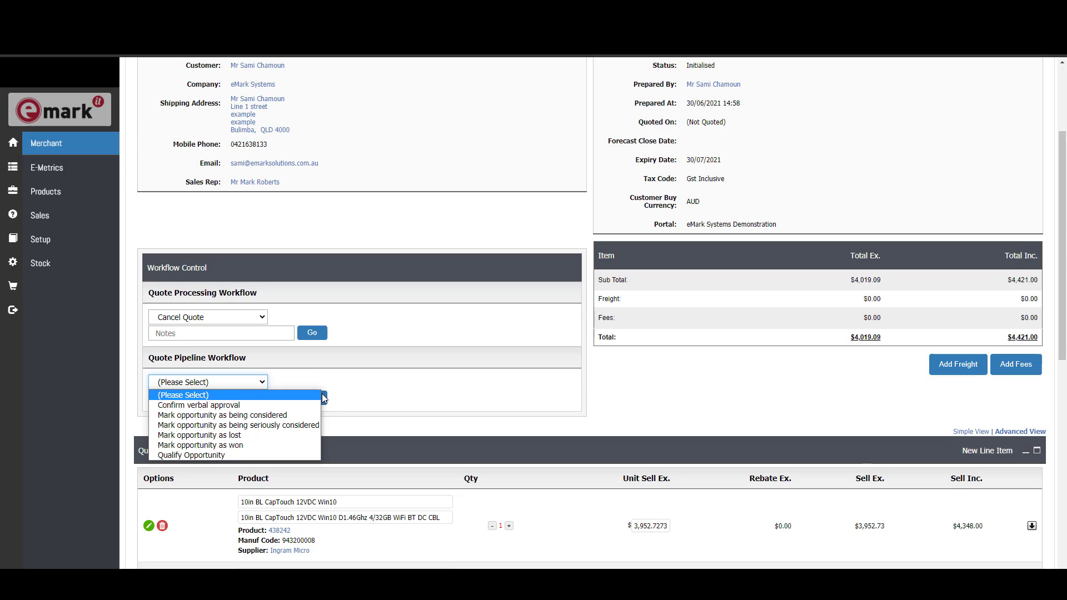
left_click(439, 401)
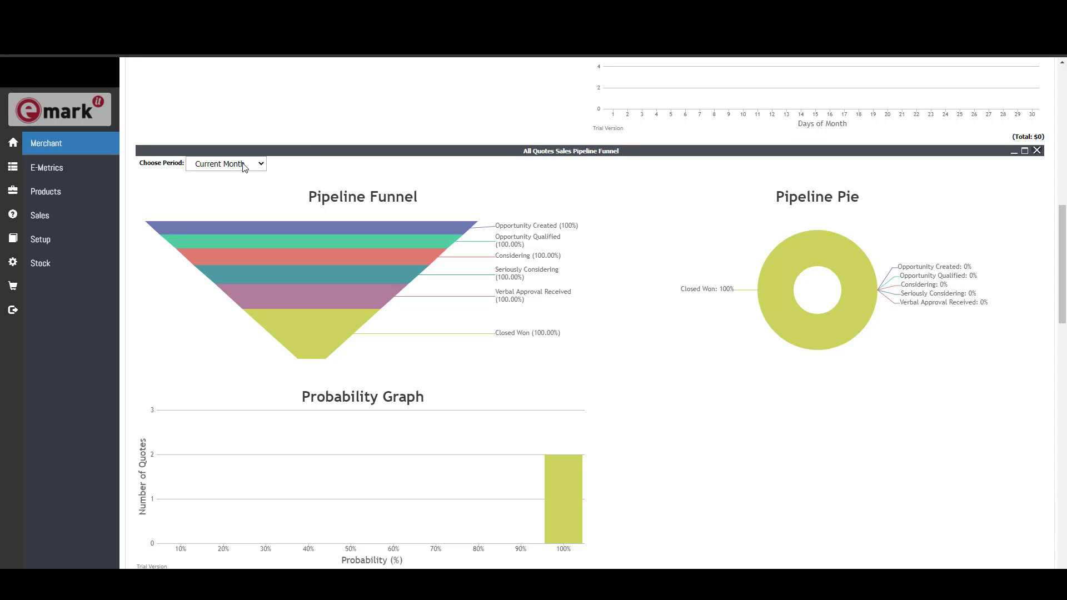
Examine the Closed Won stage of the current month's sales pipeline funnel
mouse_move(331, 346)
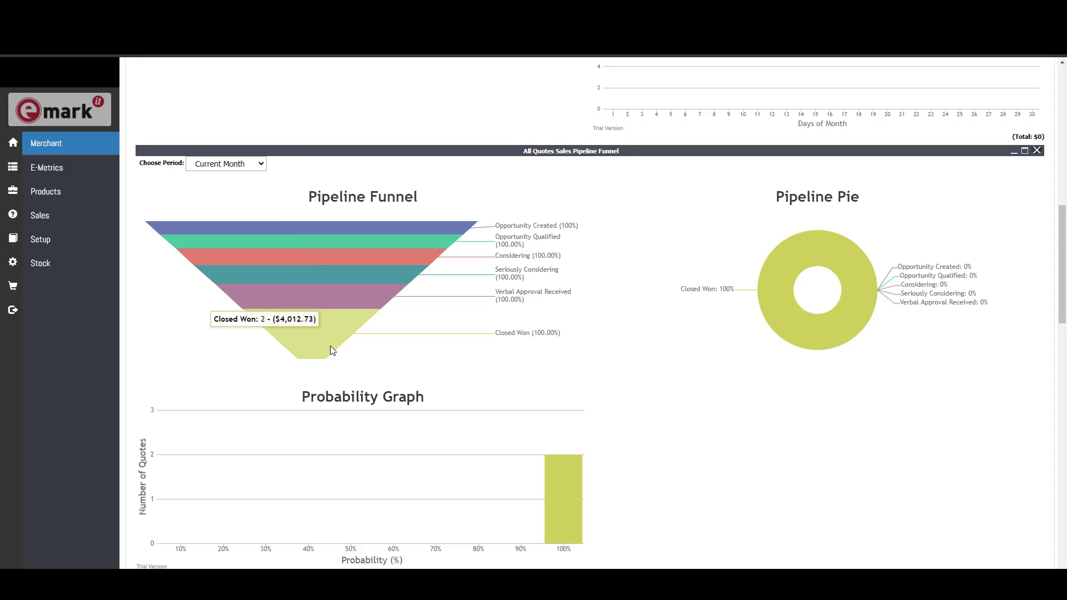